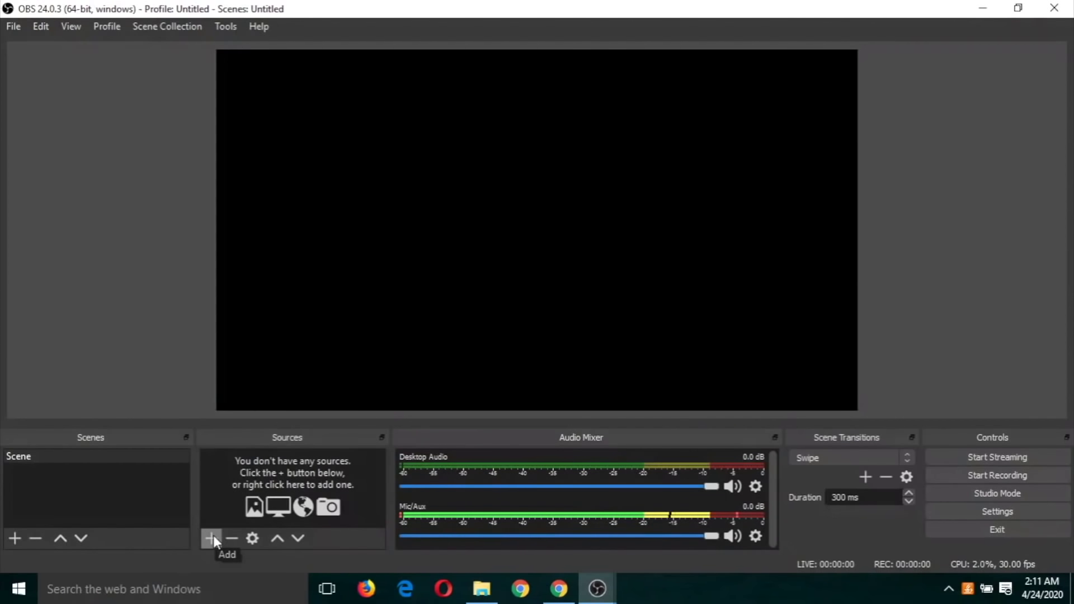
From the Sources add-source list, choose Video Capture Device as the new source type.
{"action": "left_click", "coordinate": [211, 538]}
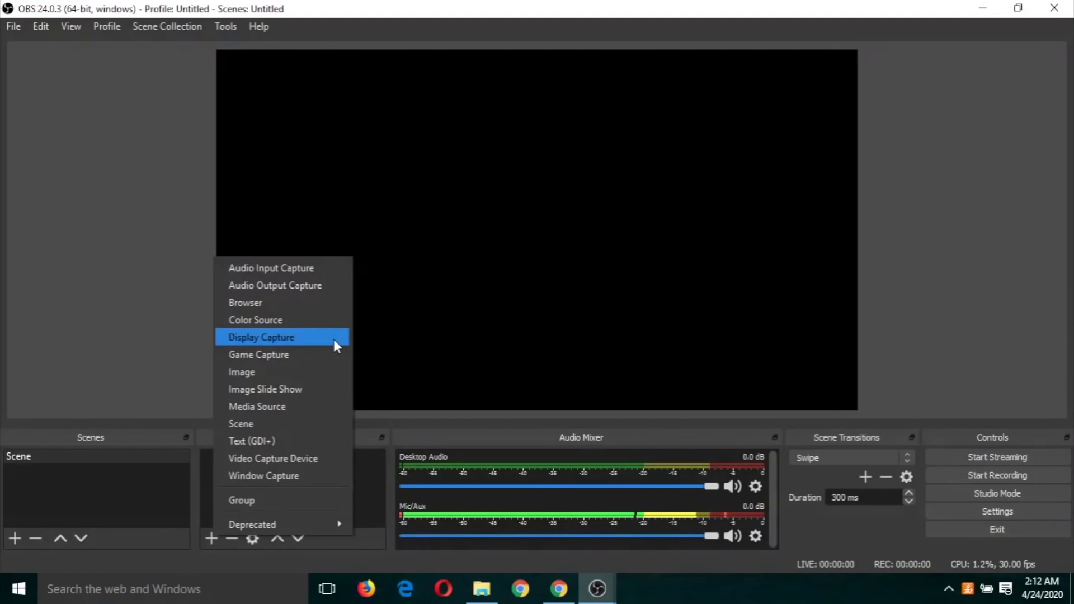
{"action": "left_click", "coordinate": [287, 458]}
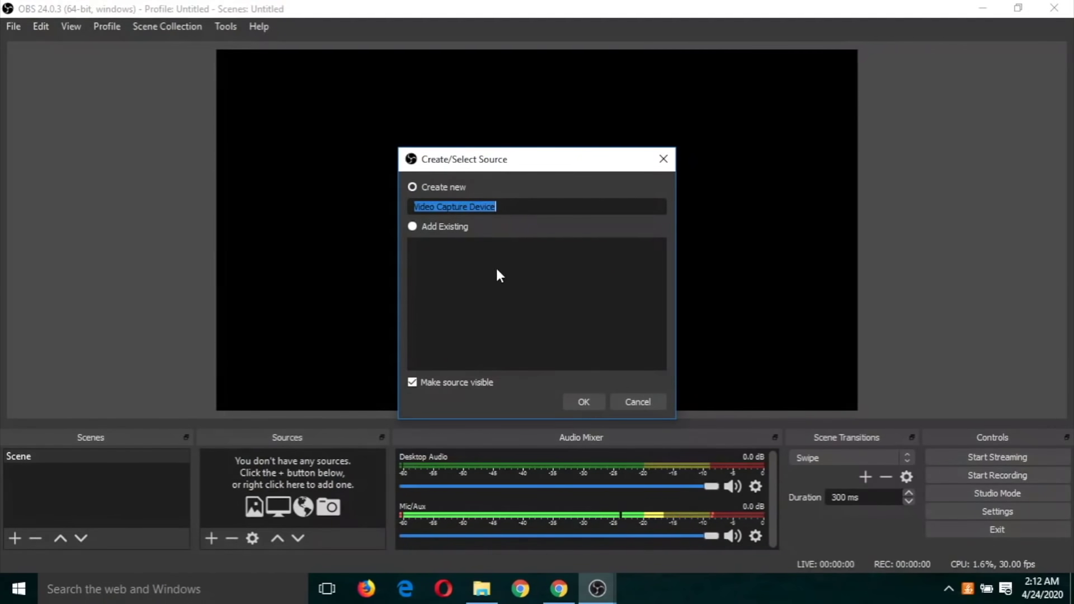
Create the Video Capture Device source with its default name and settings, then shrink the webcam feed.
{"action": "left_click", "coordinate": [587, 406]}
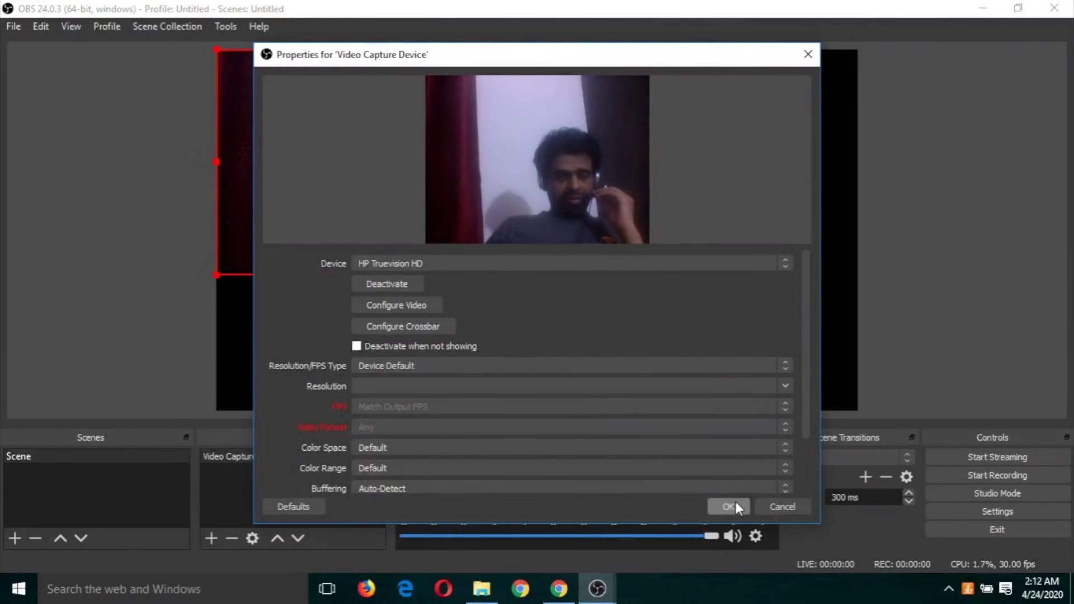
{"action": "left_click", "coordinate": [733, 505]}
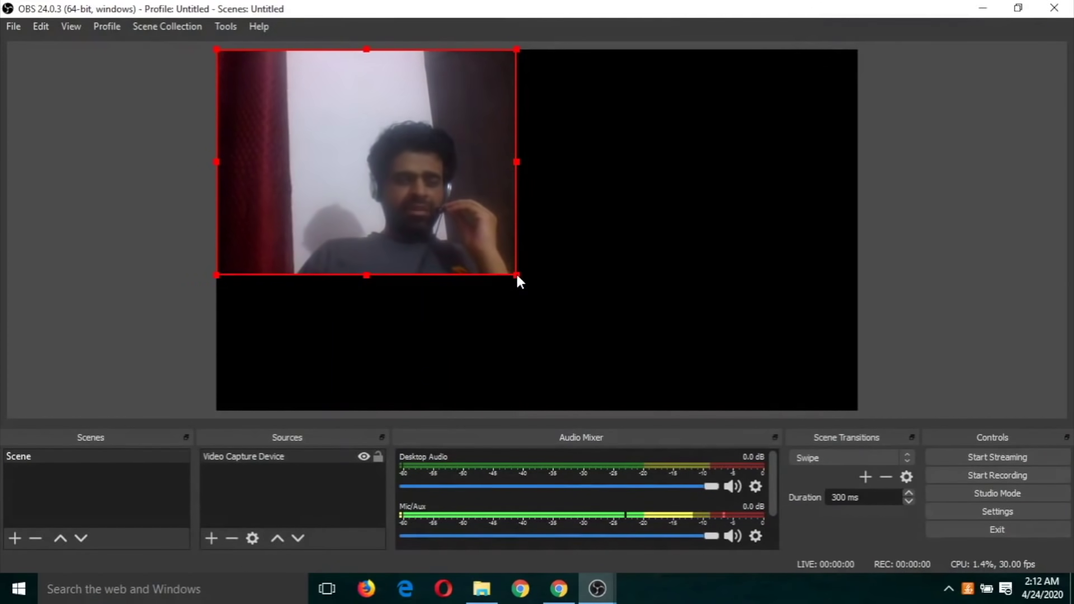
{"action": "left_click_drag", "start_coordinate": [517, 275], "coordinate": [277, 134]}
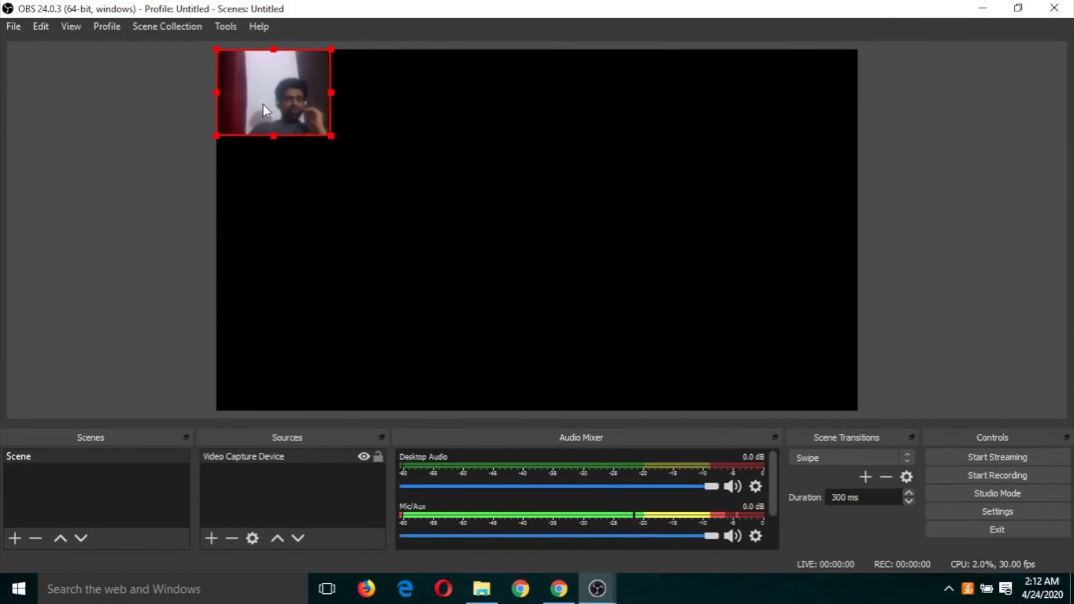
Move the webcam feed into the lower-right corner, shrink it slightly, and inset it from the edge.
{"action": "left_click_drag", "start_coordinate": [261, 95], "coordinate": [767, 345]}
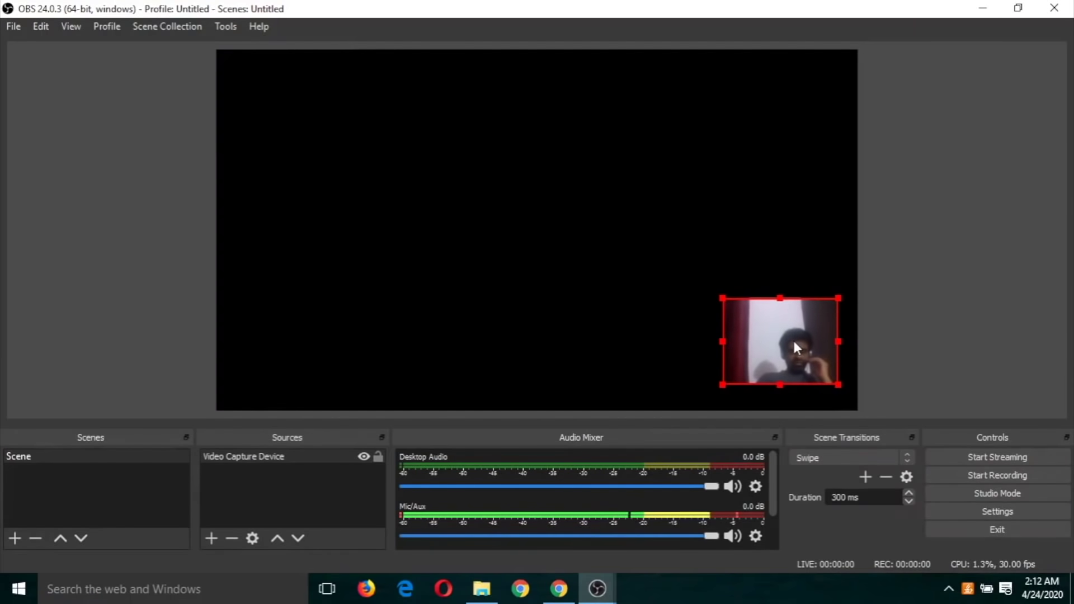
{"action": "left_click_drag", "start_coordinate": [794, 342], "coordinate": [808, 357]}
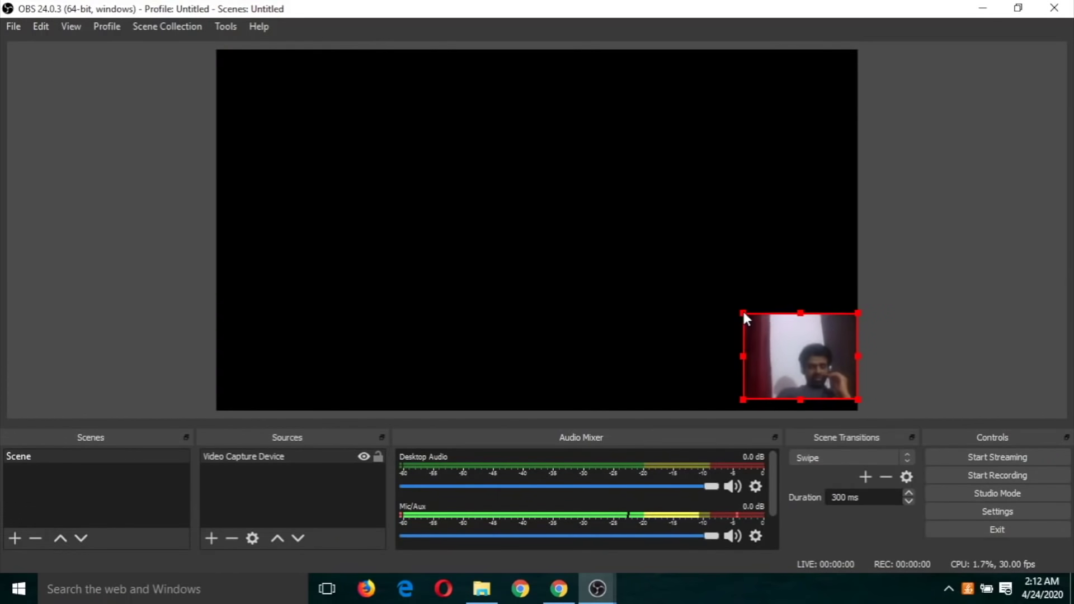
{"action": "left_click_drag", "start_coordinate": [744, 314], "coordinate": [765, 325]}
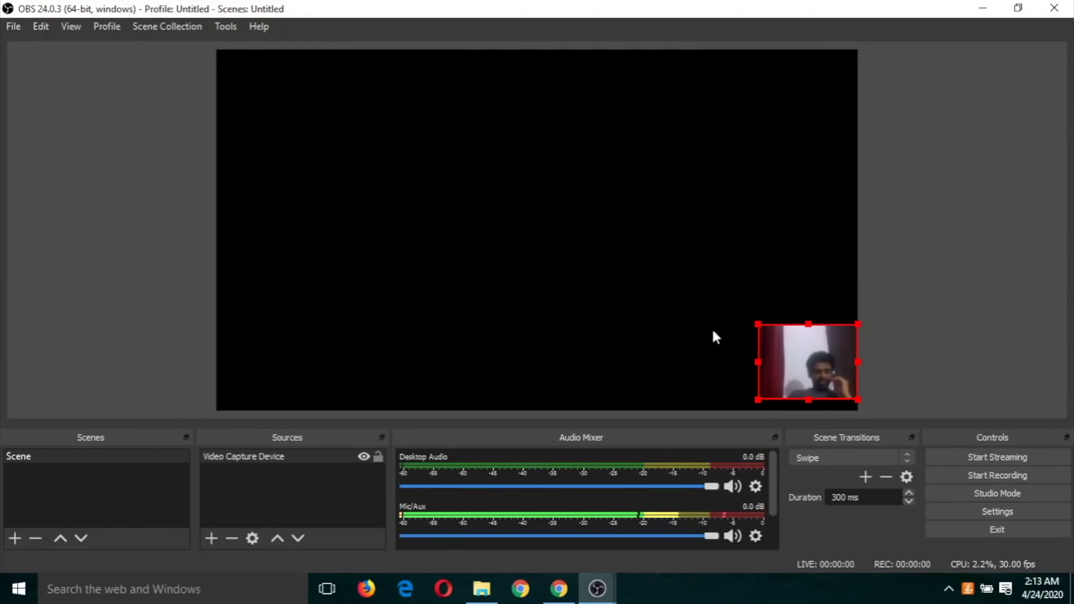
{"action": "left_click_drag", "start_coordinate": [808, 358], "coordinate": [771, 356]}
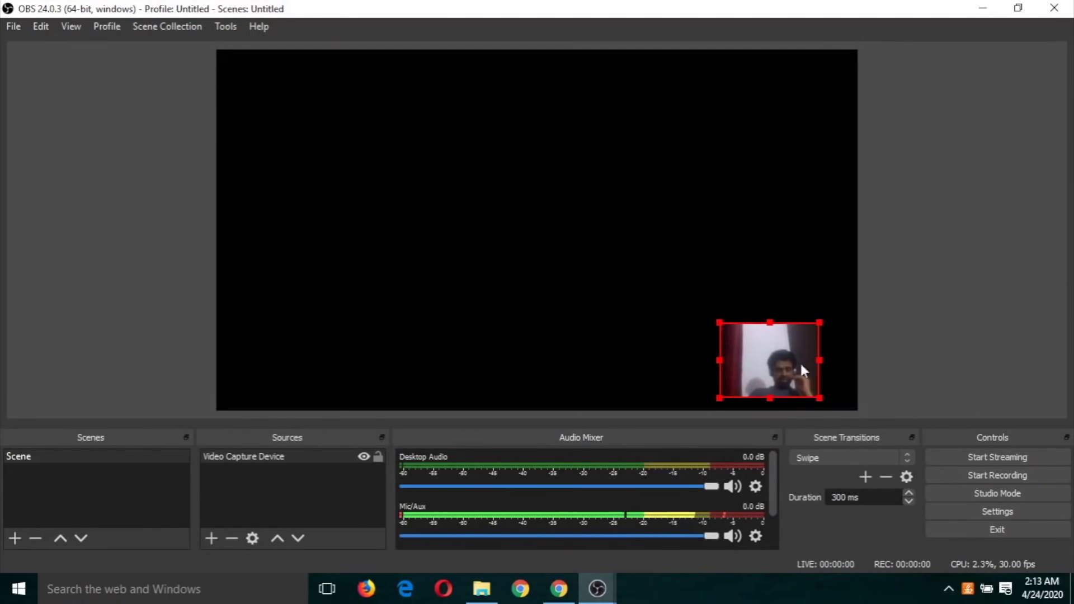
Make a roughly 4-second test recording and bring up the File menu.
{"action": "left_click", "coordinate": [995, 474]}
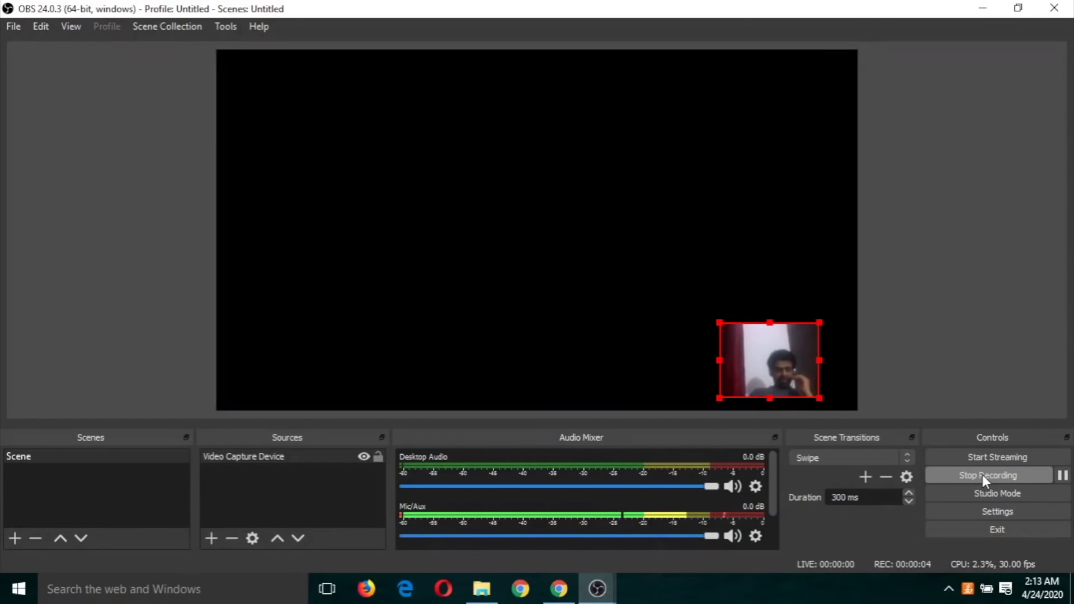
{"action": "left_click", "coordinate": [982, 474]}
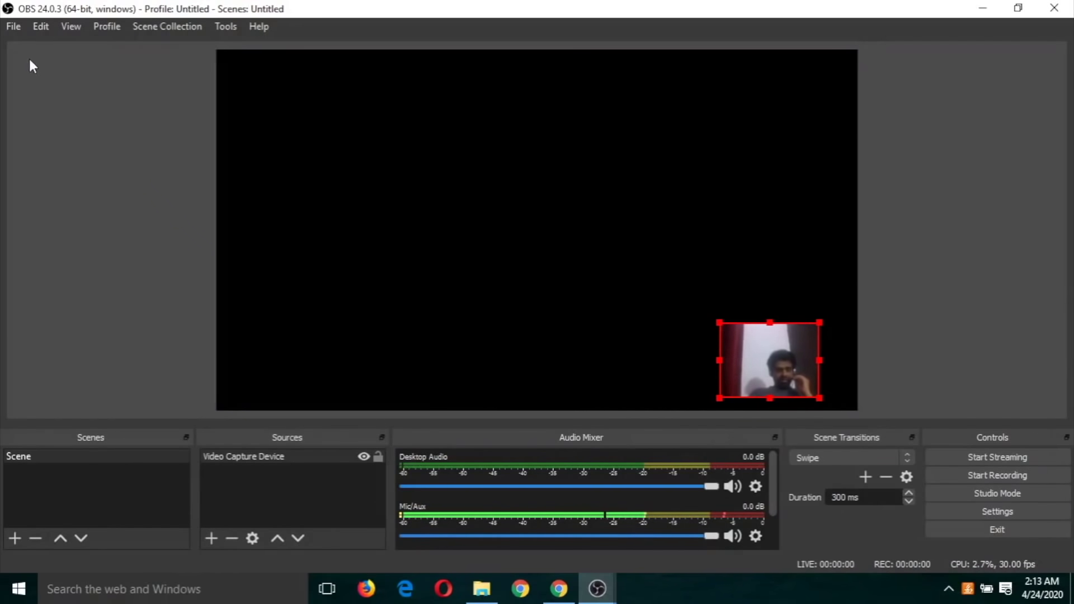
{"action": "left_click", "coordinate": [9, 28]}
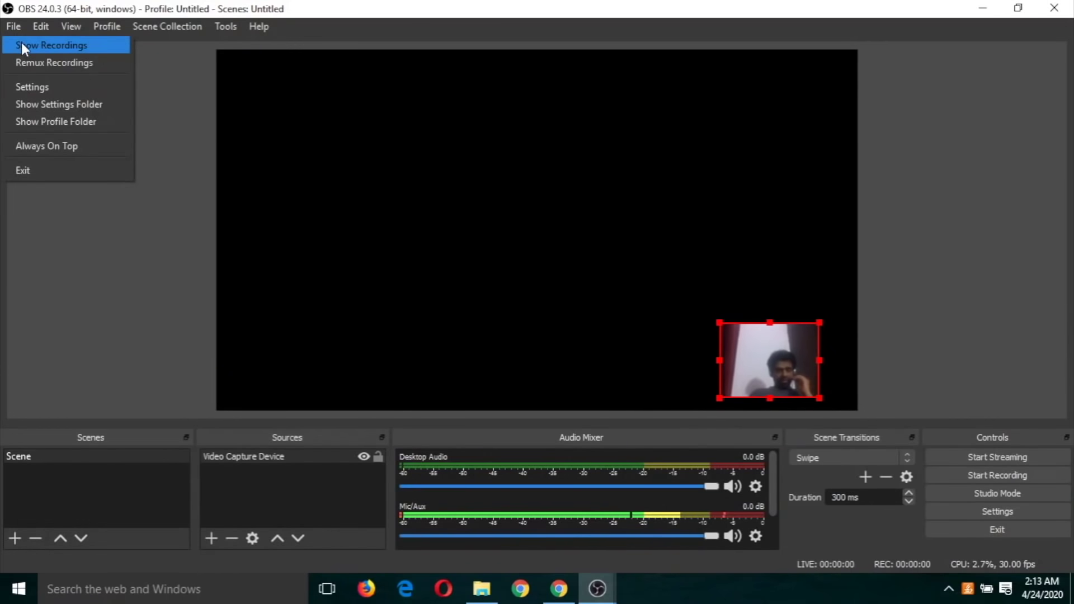
{"action": "left_click", "coordinate": [21, 45]}
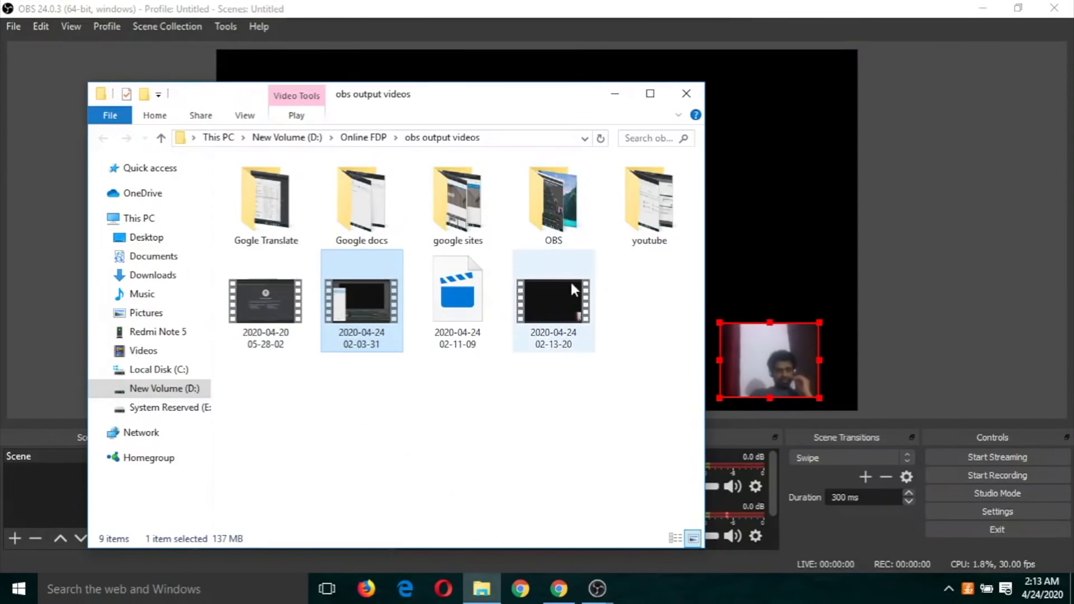
{"action": "left_click", "coordinate": [546, 332]}
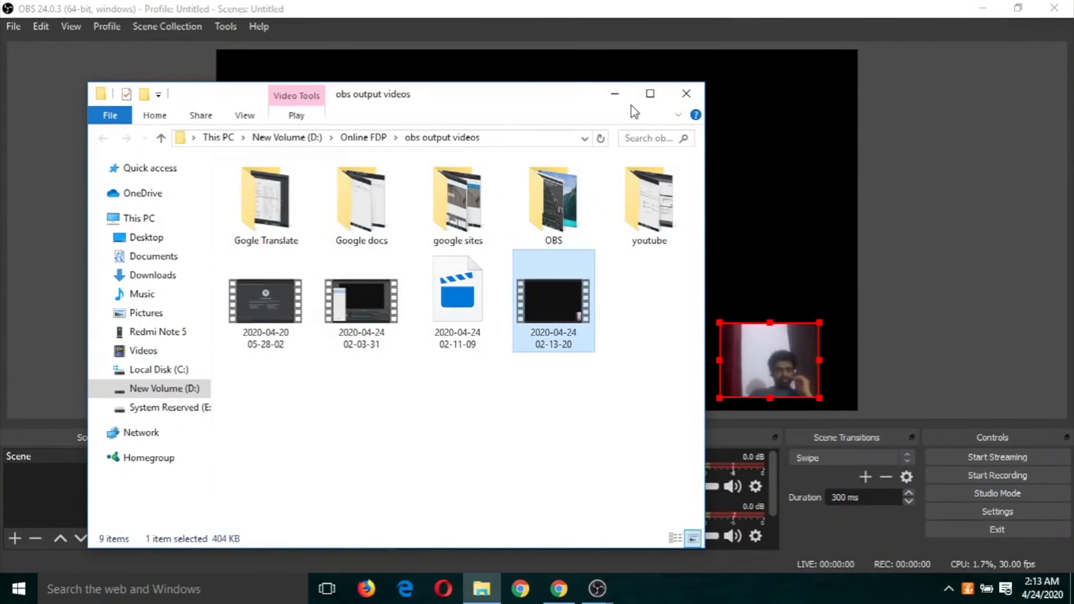
{"action": "left_click", "coordinate": [615, 93]}
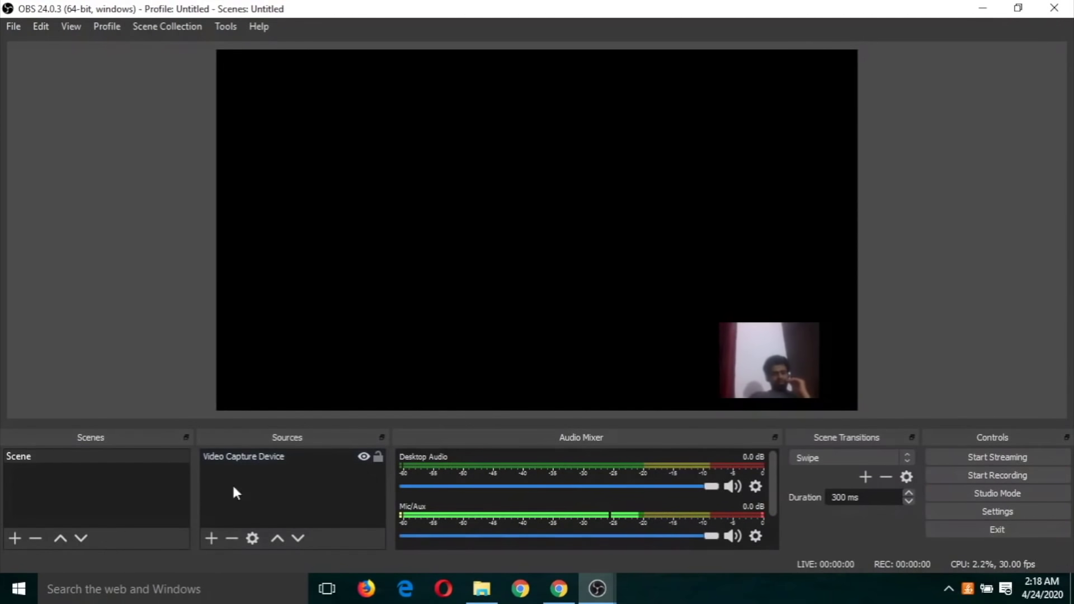
Add an Image source named Image that loads best-desktop-wallpaper.jpg from the Desktop.
{"action": "left_click", "coordinate": [216, 538]}
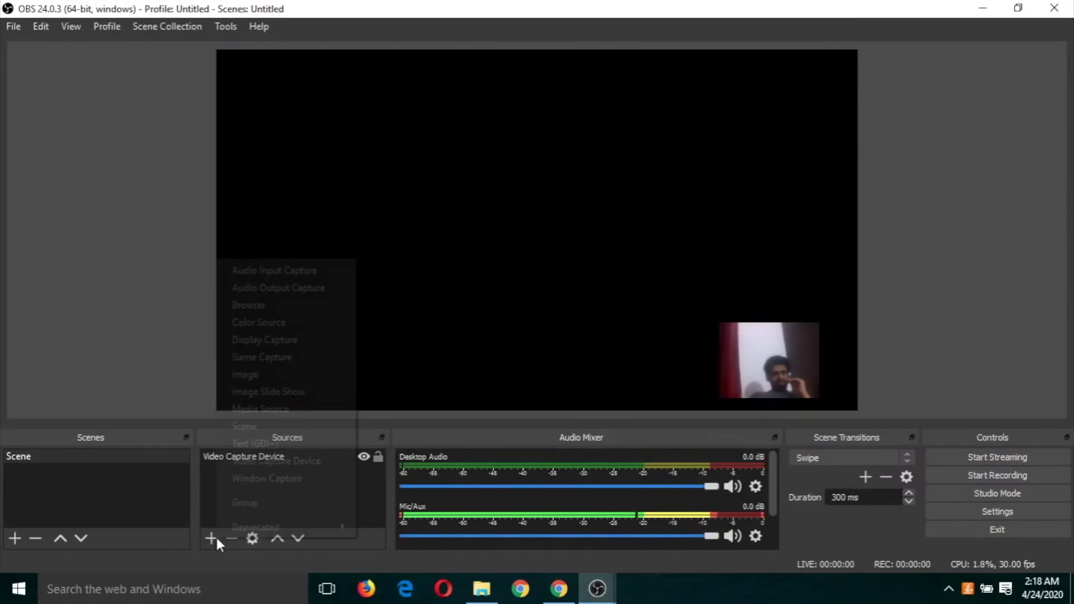
{"action": "left_click", "coordinate": [267, 374]}
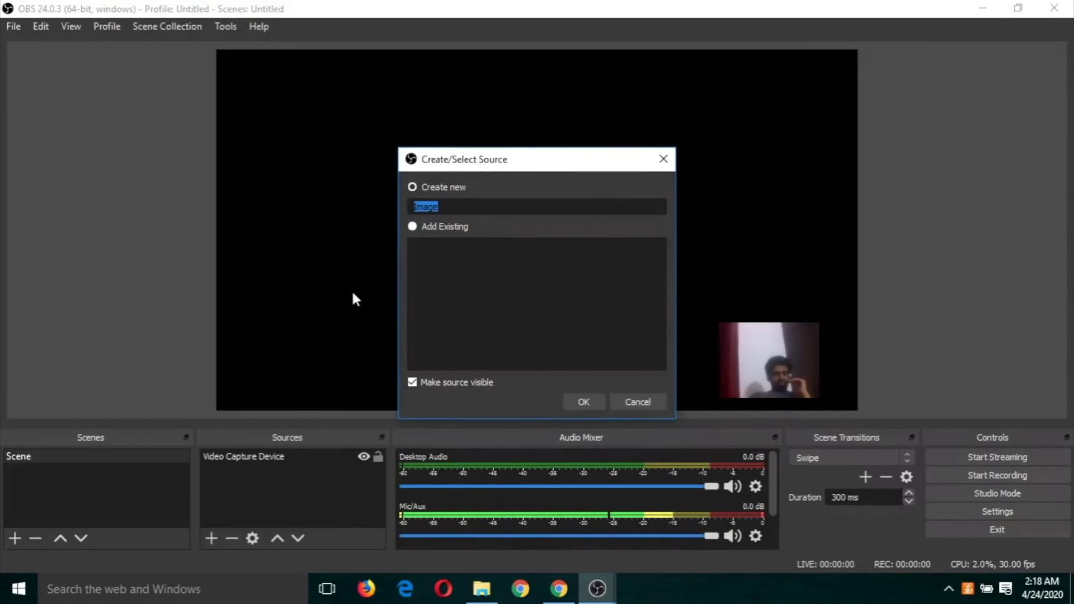
{"action": "left_click", "coordinate": [588, 402]}
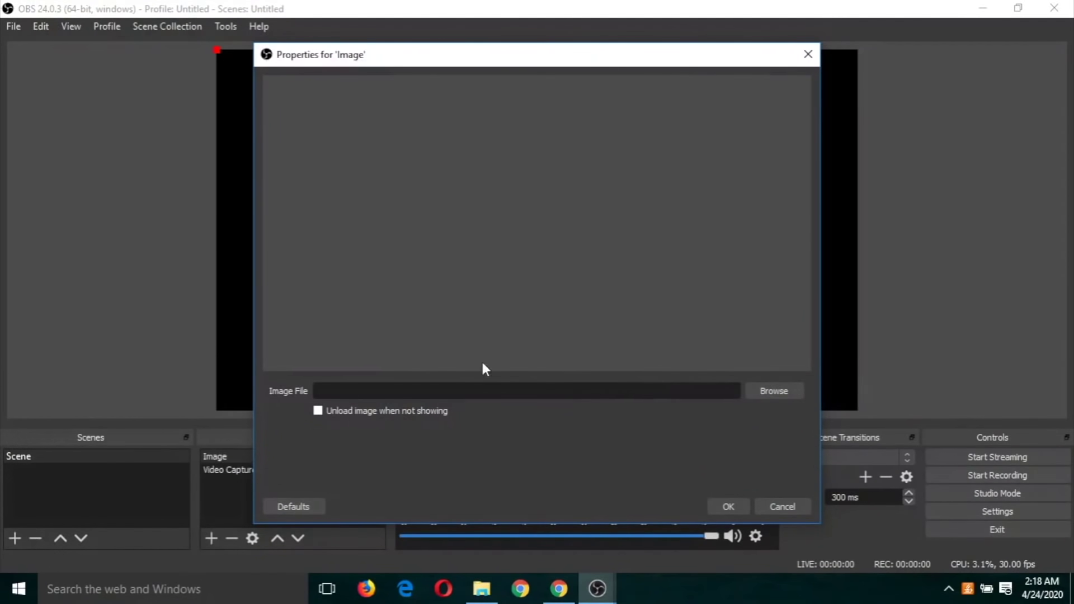
{"action": "left_click", "coordinate": [771, 394]}
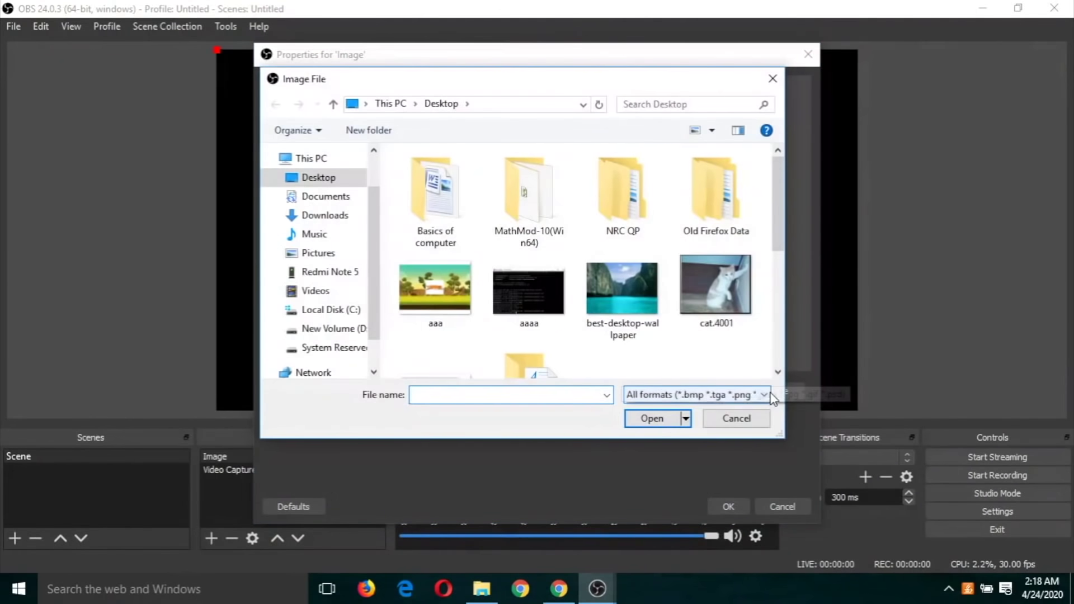
{"action": "left_click", "coordinate": [618, 307]}
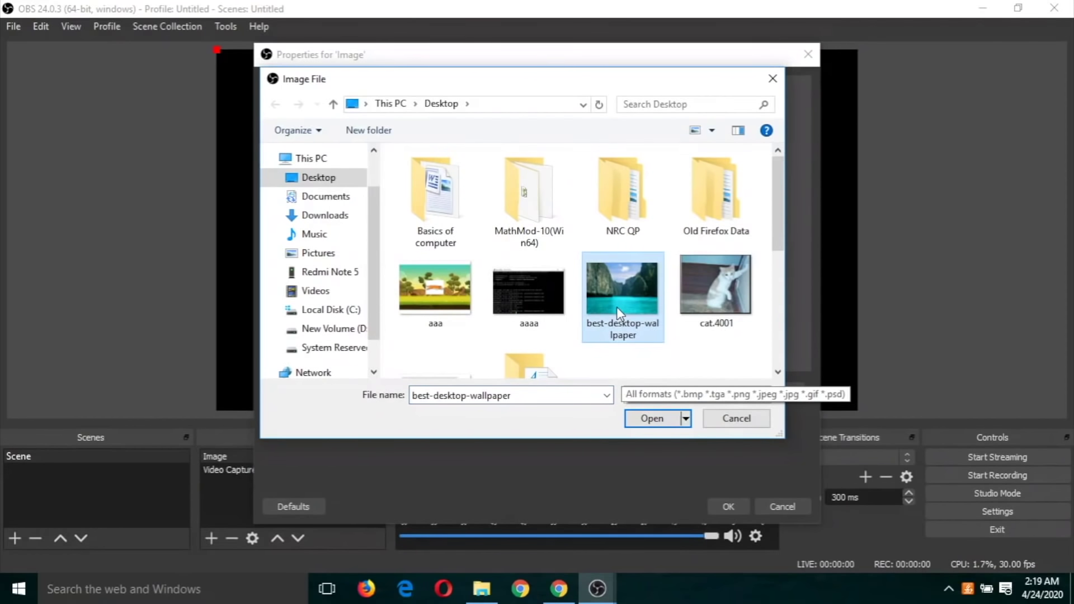
{"action": "left_click", "coordinate": [652, 419]}
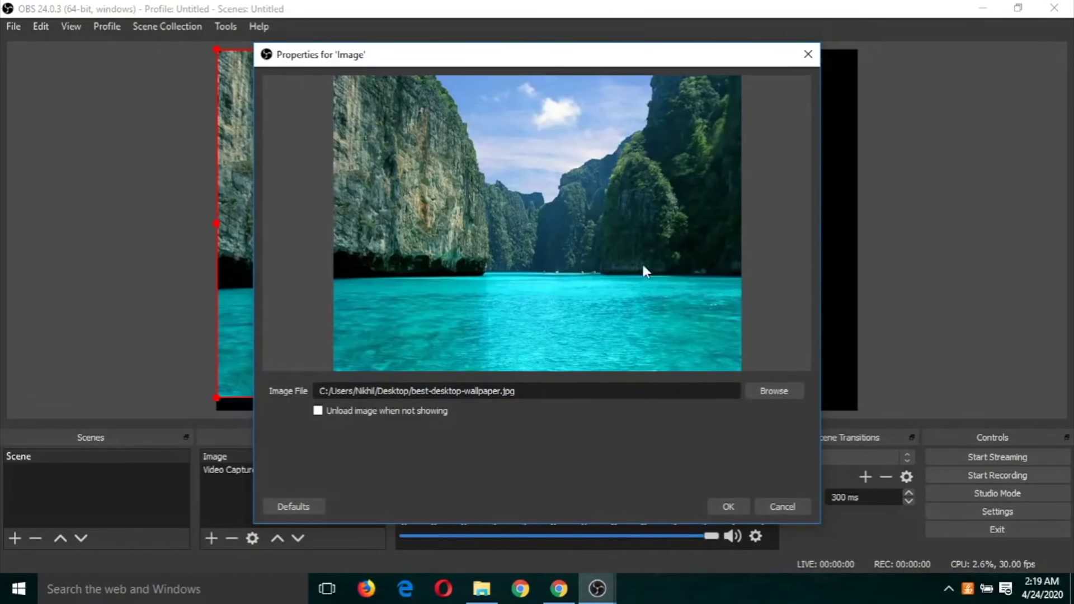
{"action": "left_click", "coordinate": [733, 510]}
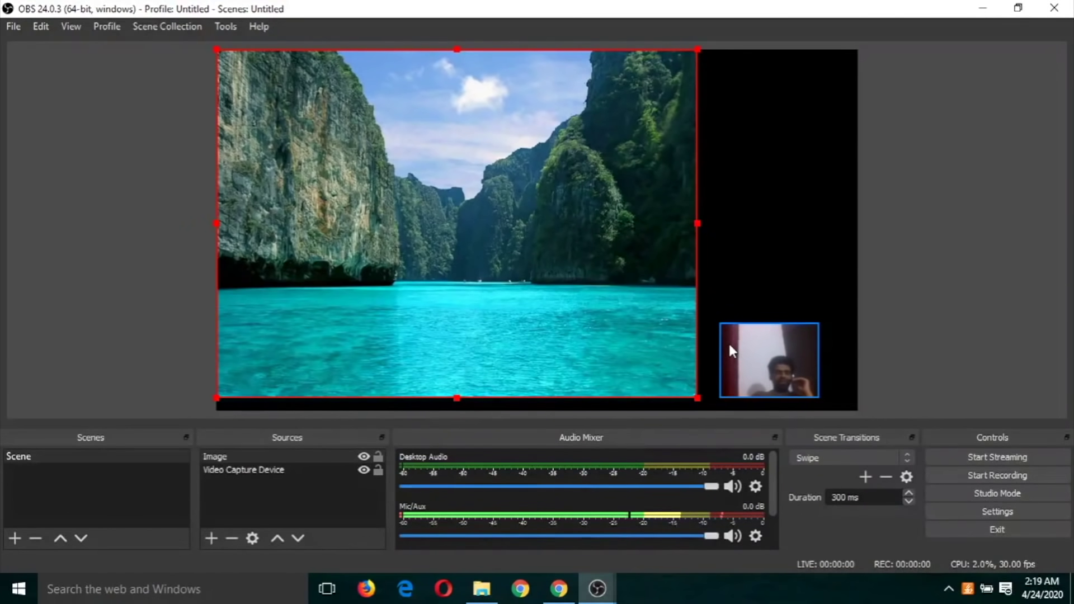
Enlarge and shift the landscape image, push the webcam into the bottom-right corner, then shrink the image proportionally.
{"action": "mouse_move", "coordinate": [698, 225]}
{"action": "left_mouse_down"}
{"action": "mouse_move", "coordinate": [741, 227]}
{"action": "mouse_move", "coordinate": [712, 215]}
{"action": "left_mouse_up"}
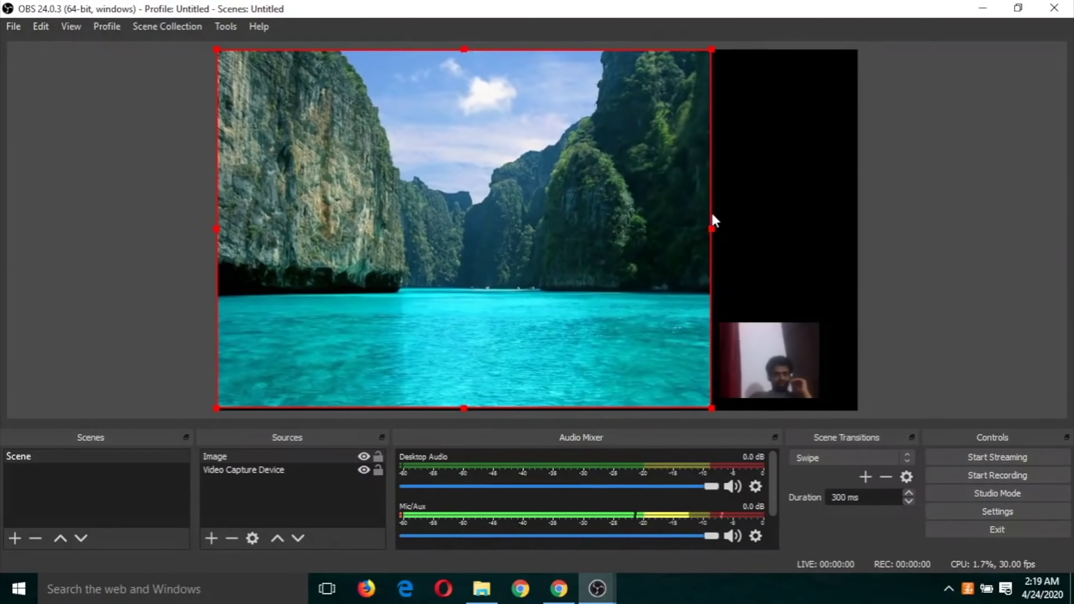
{"action": "left_click_drag", "start_coordinate": [566, 224], "coordinate": [589, 212]}
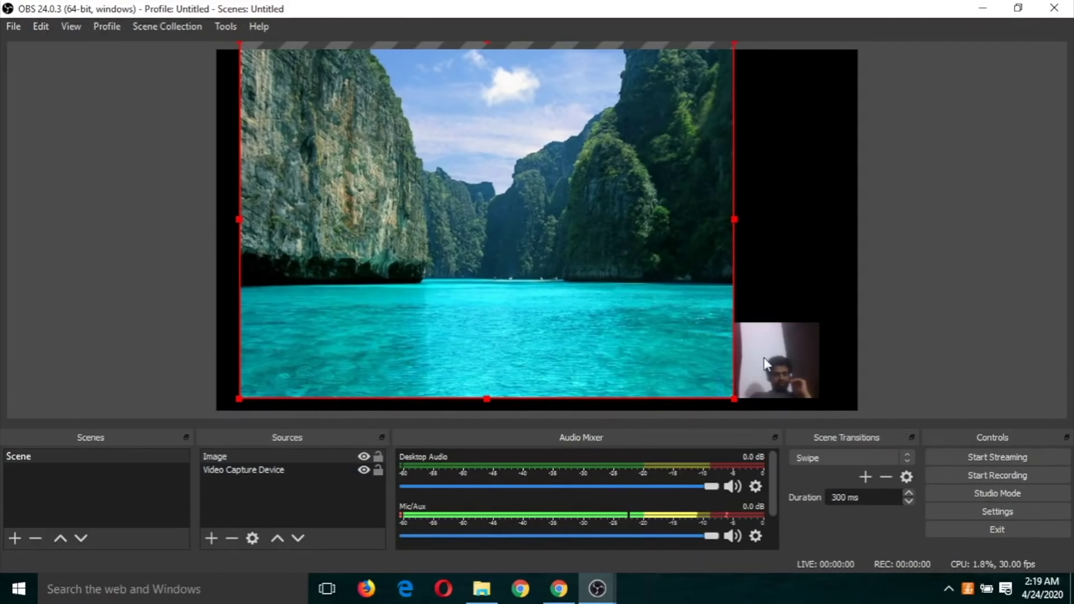
{"action": "left_click_drag", "start_coordinate": [775, 361], "coordinate": [805, 364]}
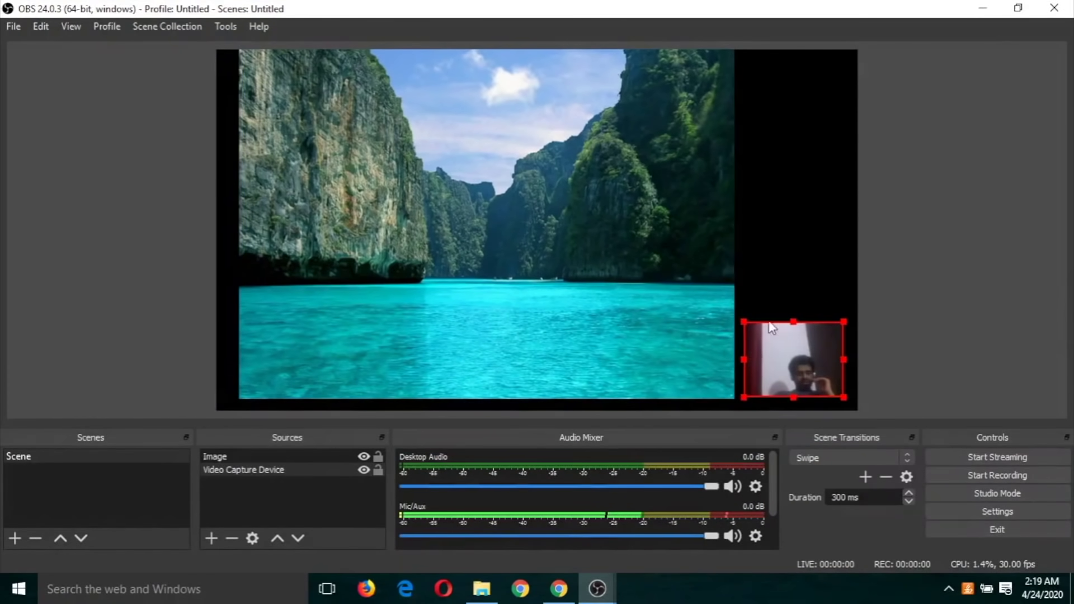
{"action": "left_click", "coordinate": [701, 261]}
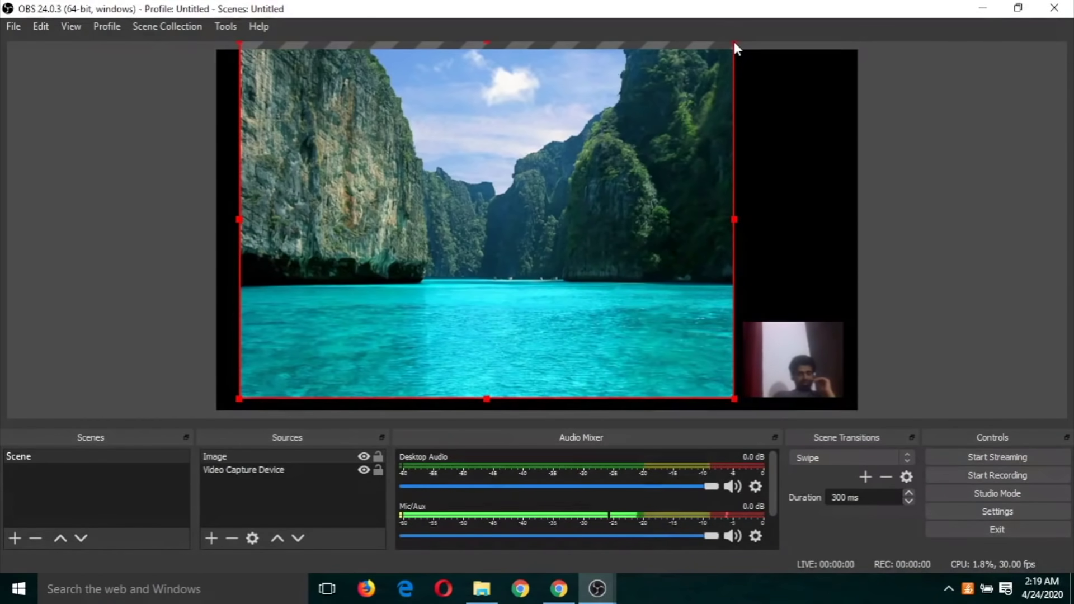
{"action": "left_click_drag", "start_coordinate": [734, 43], "coordinate": [710, 92]}
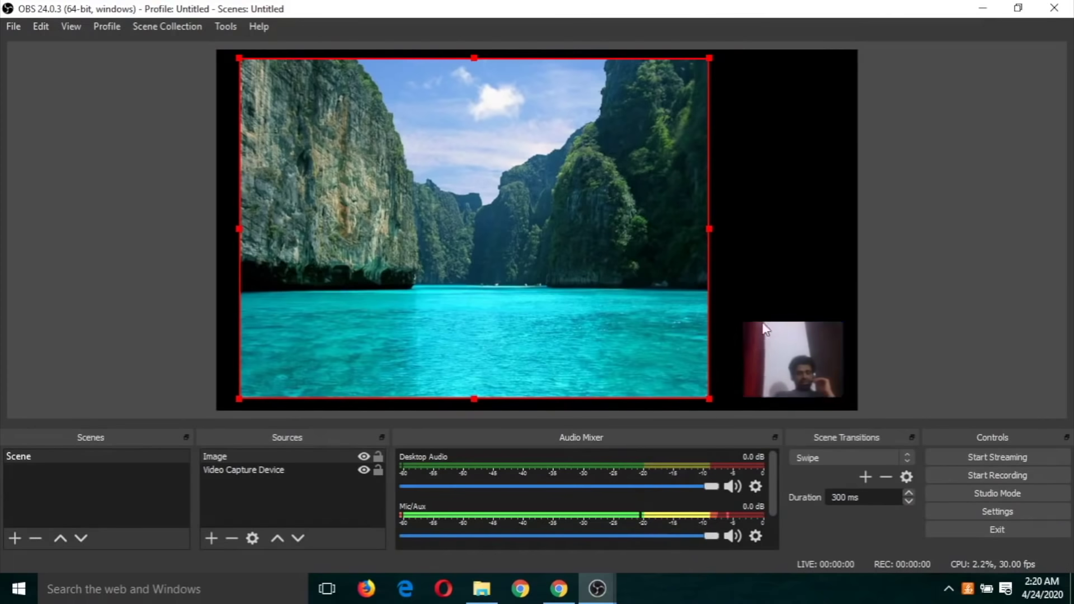
Remove the Video Capture Device source after confirming, then enlarge the landscape image slightly.
{"action": "left_click", "coordinate": [794, 361]}
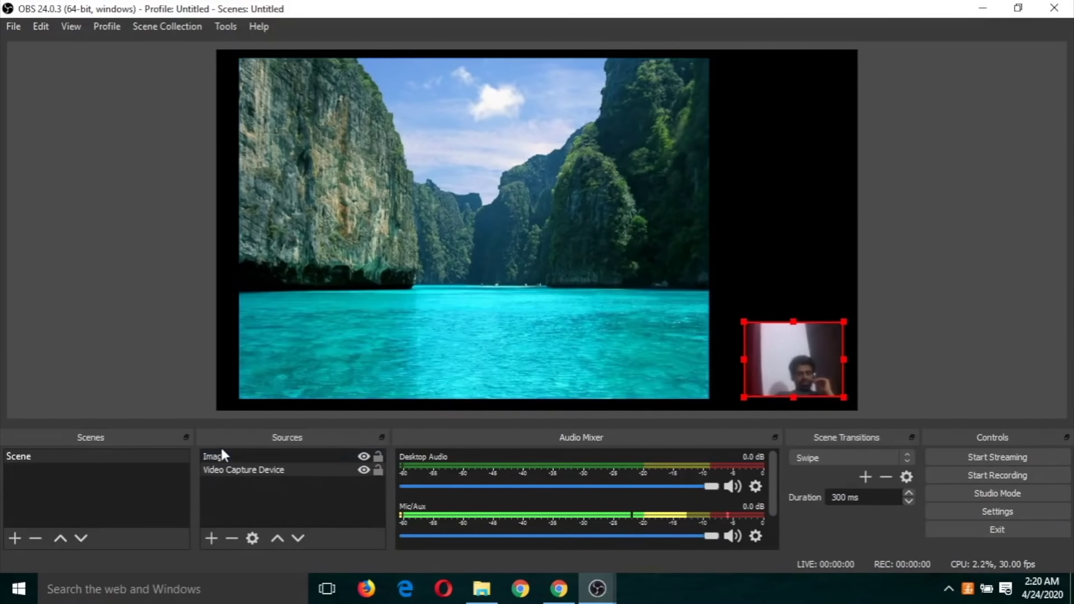
{"action": "left_click", "coordinate": [225, 470]}
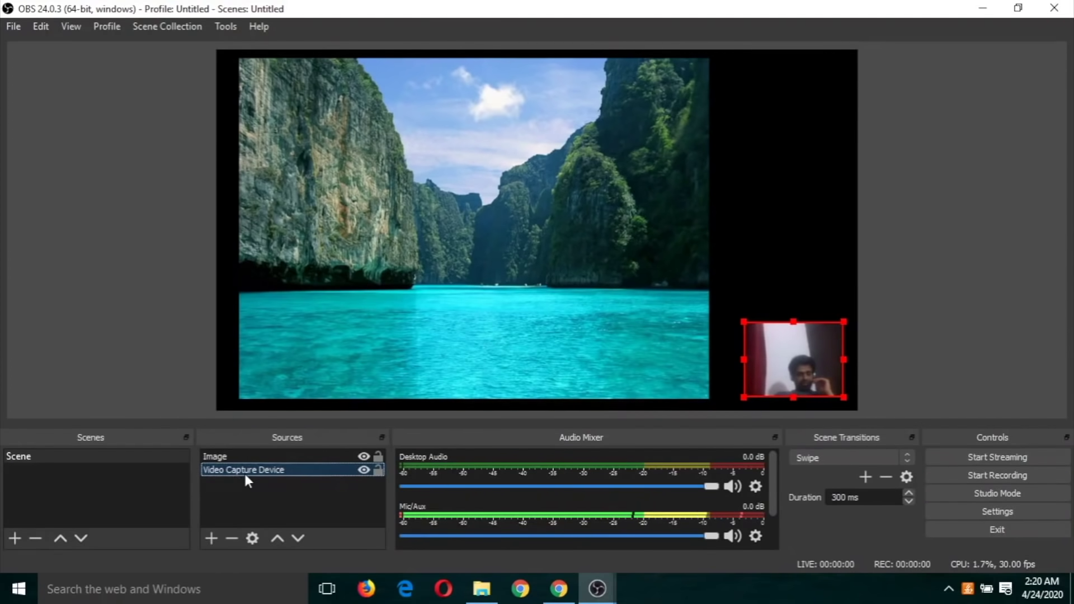
{"action": "left_click", "coordinate": [231, 538]}
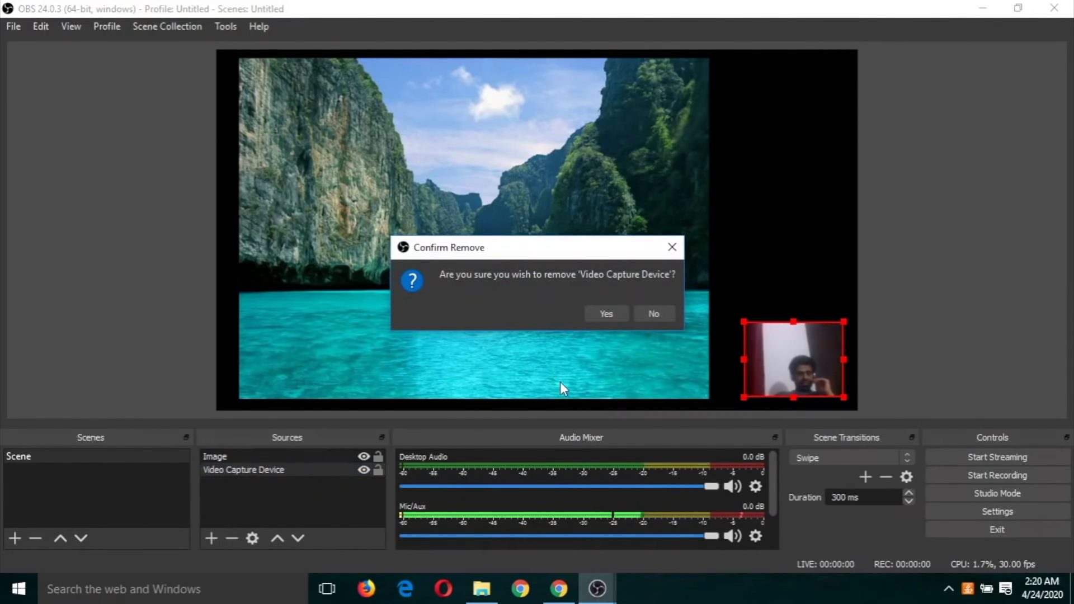
{"action": "left_click", "coordinate": [607, 314]}
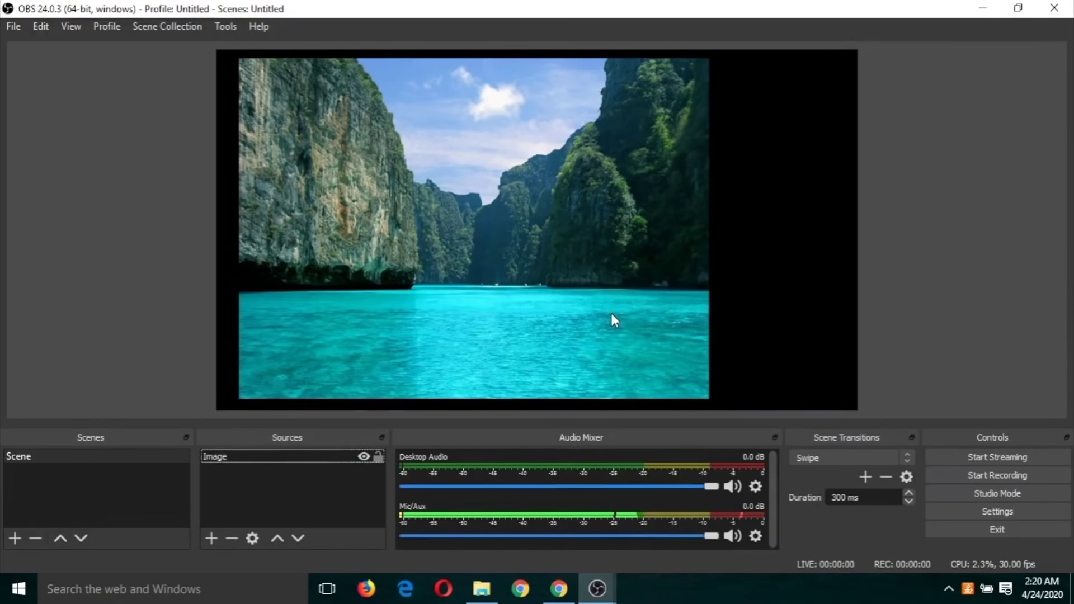
{"action": "left_click", "coordinate": [672, 239]}
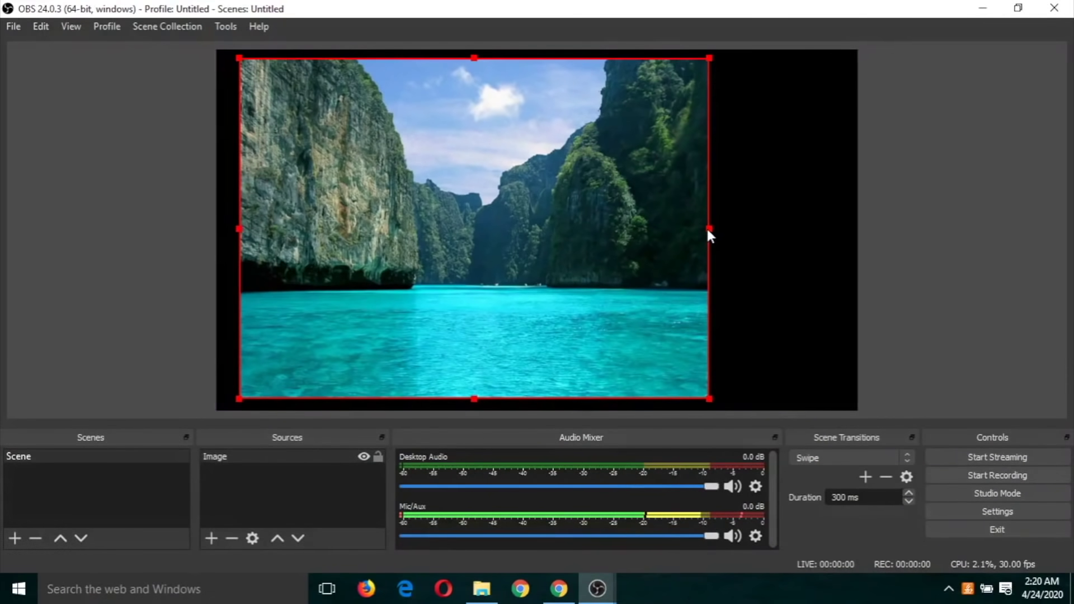
{"action": "mouse_move", "coordinate": [710, 229]}
{"action": "left_mouse_down"}
{"action": "mouse_move", "coordinate": [731, 230]}
{"action": "mouse_move", "coordinate": [718, 229]}
{"action": "left_mouse_up"}
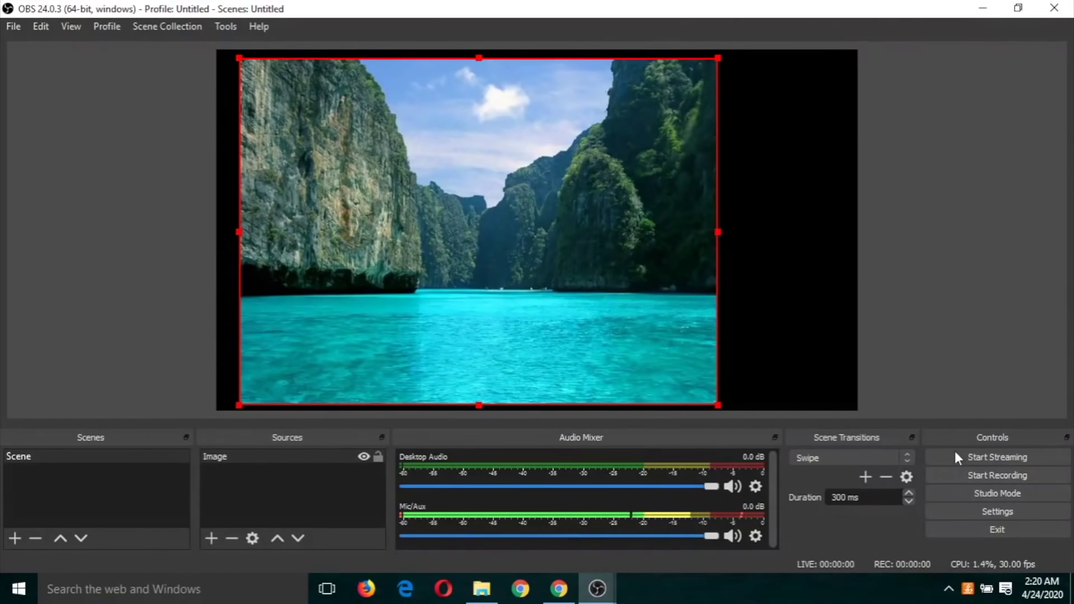